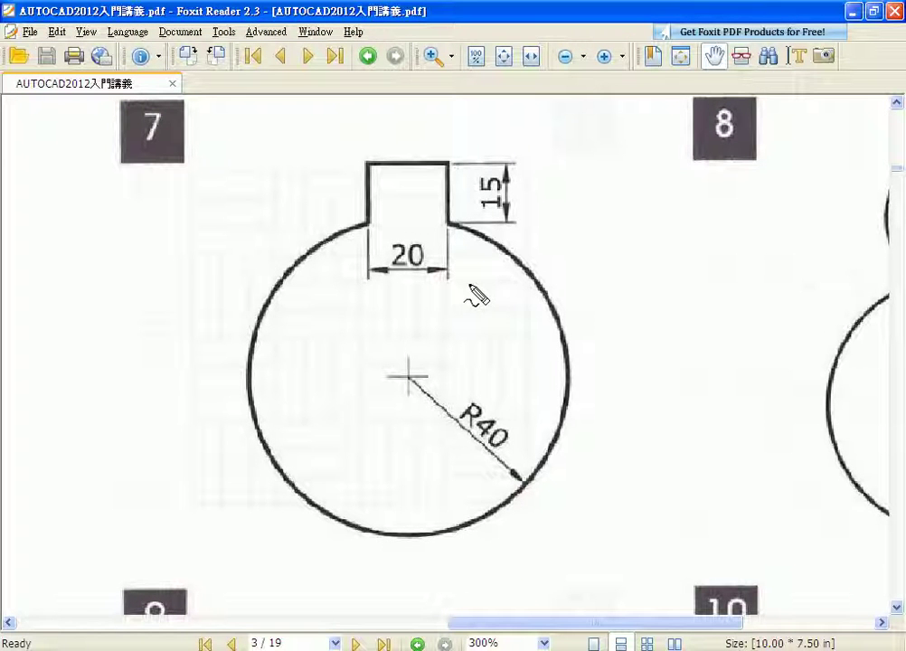
# Mark the R40 radius and the 20 width dimensions on drawing 7 with red freehand circles
pyautogui.moveTo(470, 463)
pyautogui.mouseDown()
pyautogui.moveTo(449, 402)
pyautogui.moveTo(530, 463)
pyautogui.moveTo(471, 467)
pyautogui.mouseUp()
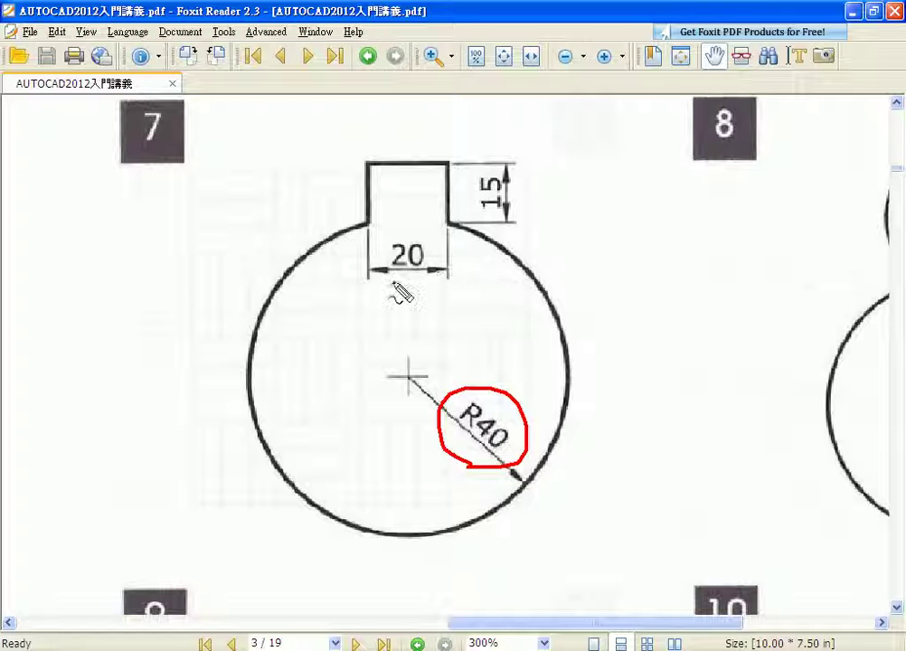
pyautogui.moveTo(411, 237)
pyautogui.mouseDown()
pyautogui.moveTo(392, 268)
pyautogui.moveTo(418, 277)
pyautogui.mouseUp()
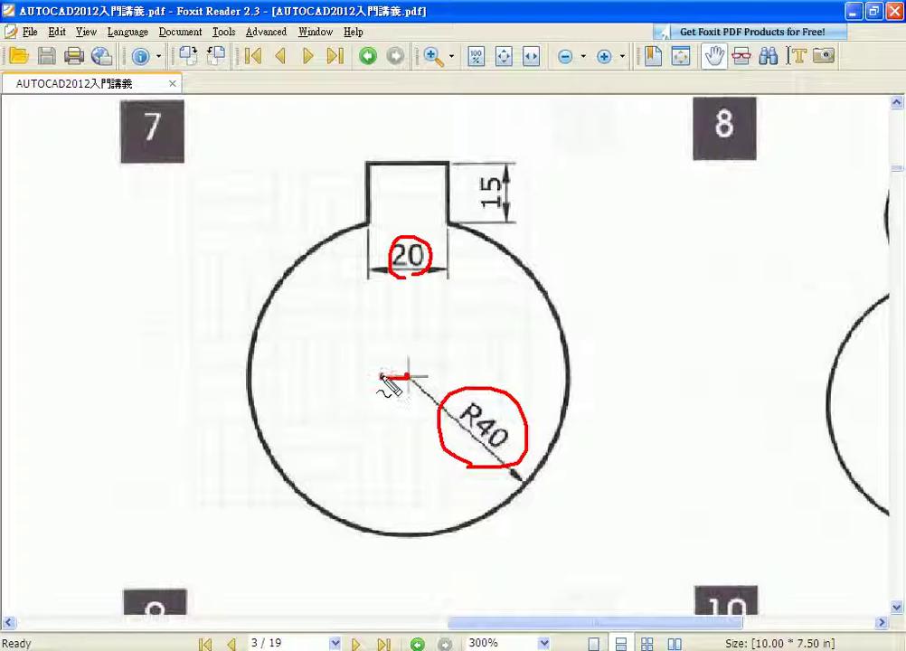
# Sketch the tab's left and right edges over the circle, marking where each meets it
pyautogui.moveTo(378, 375); pyautogui.dragTo(365, 115)
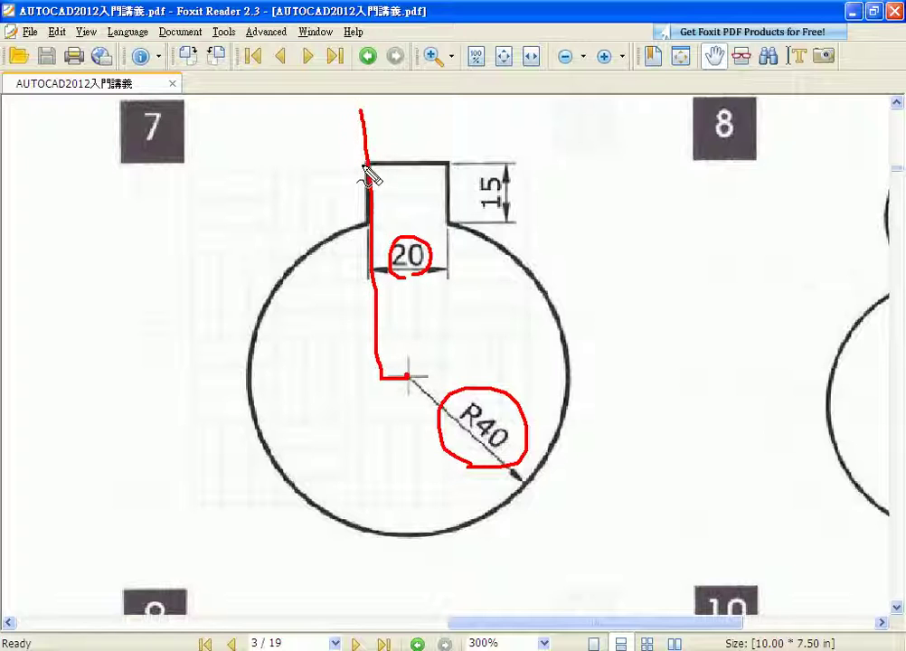
pyautogui.click(371, 221)
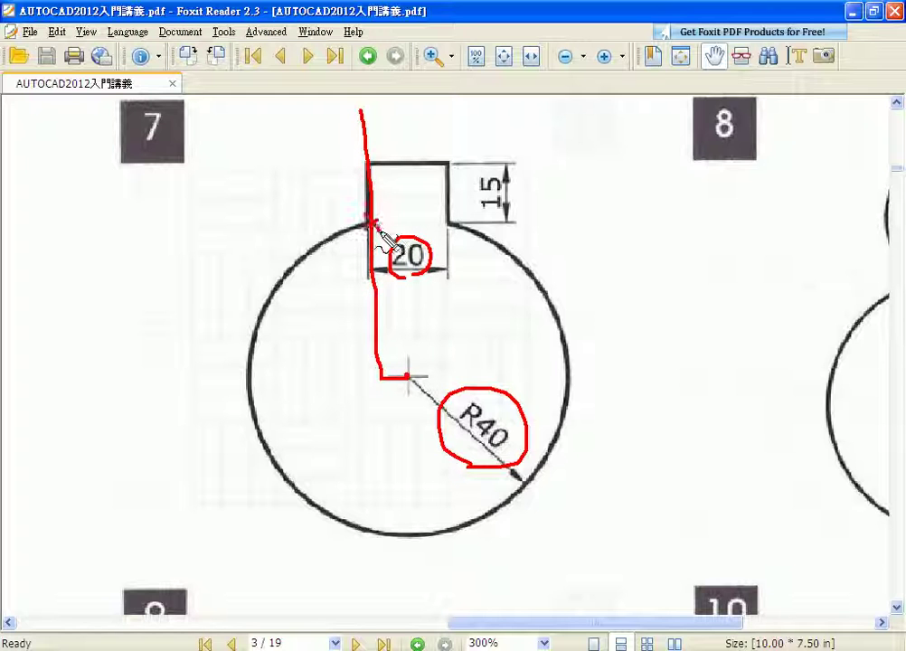
pyautogui.moveTo(371, 192)
pyautogui.mouseDown()
pyautogui.moveTo(421, 191)
pyautogui.moveTo(414, 204)
pyautogui.mouseUp()
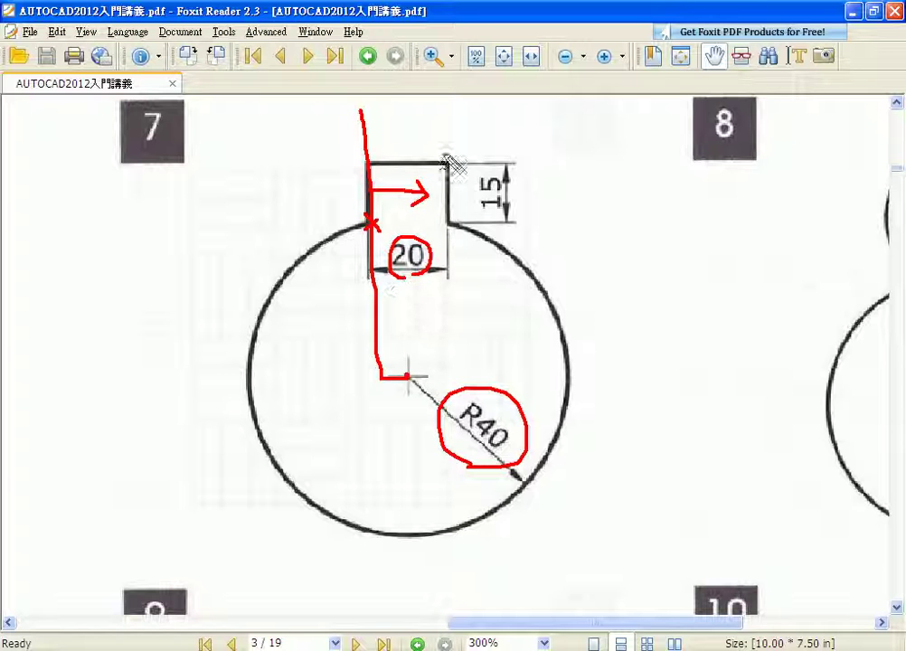
pyautogui.moveTo(445, 113); pyautogui.dragTo(452, 390)
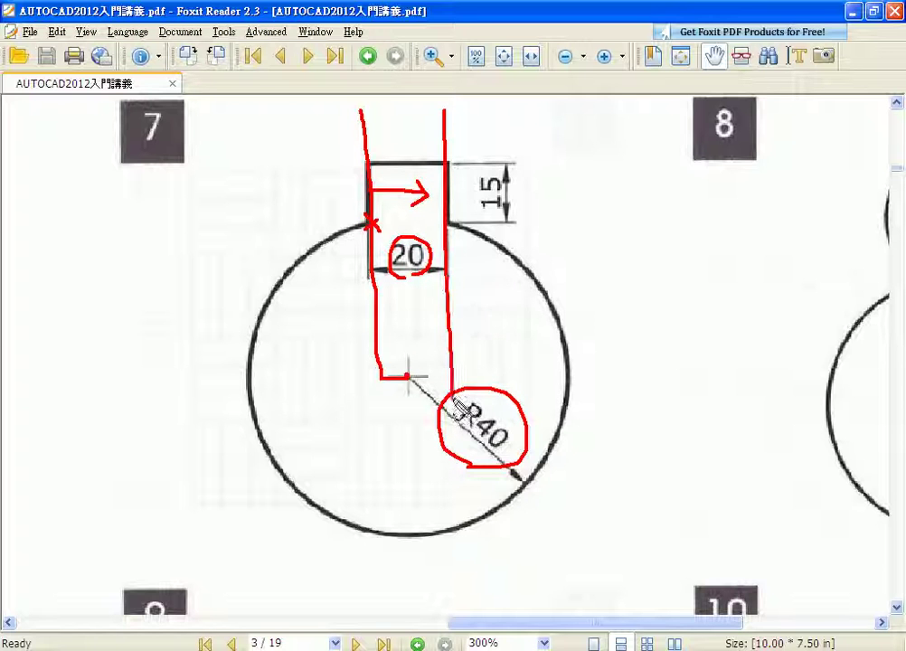
pyautogui.moveTo(441, 215)
pyautogui.mouseDown()
pyautogui.moveTo(450, 225)
pyautogui.moveTo(441, 225)
pyautogui.mouseUp()
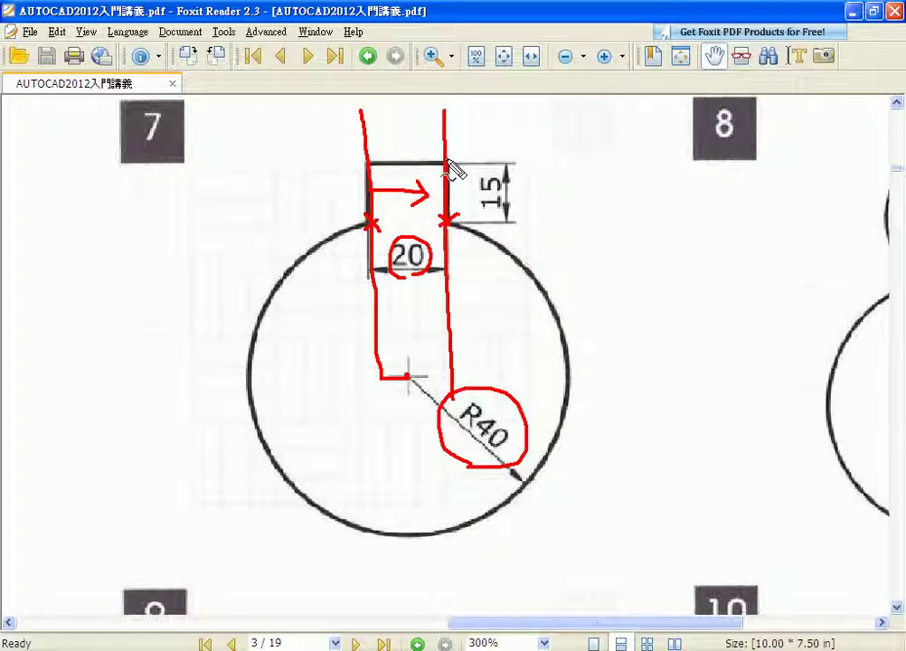
# Circle the 15 height, mark the trim and crossing points, then clear all red markup
pyautogui.moveTo(493, 175)
pyautogui.mouseDown()
pyautogui.moveTo(504, 192)
pyautogui.moveTo(488, 210)
pyautogui.mouseUp()
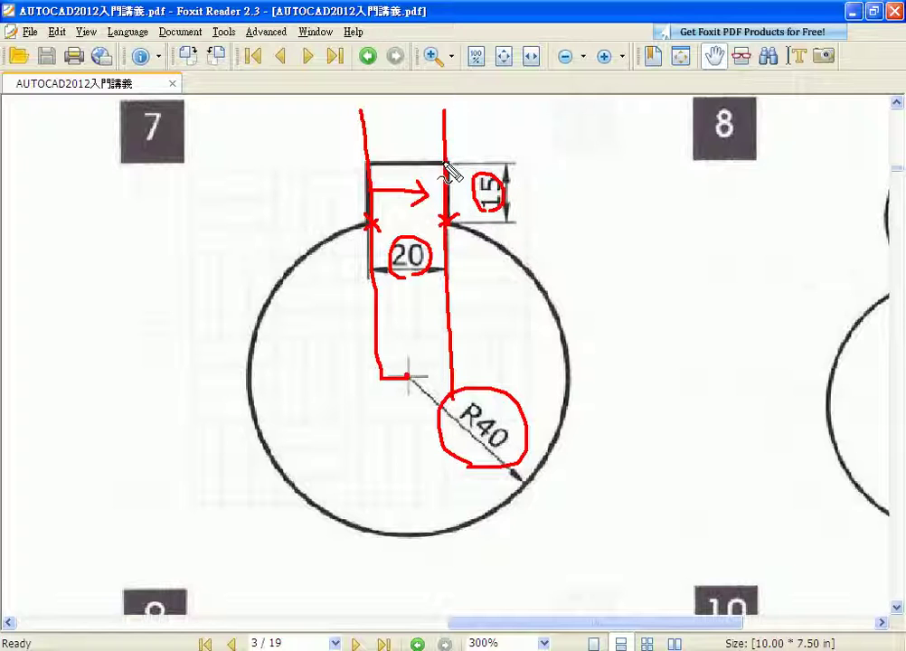
pyautogui.moveTo(372, 172); pyautogui.dragTo(371, 217)
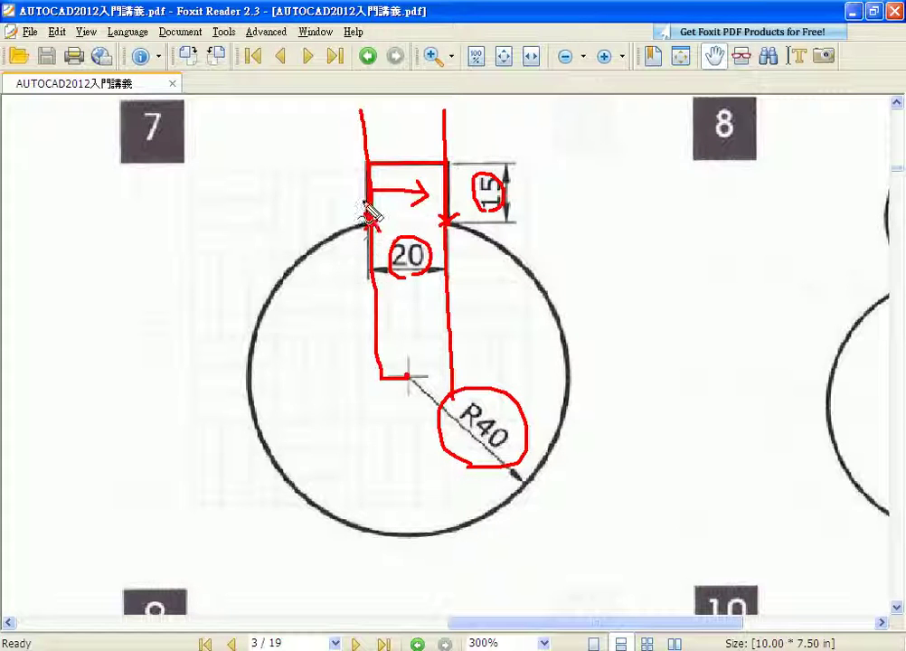
pyautogui.moveTo(463, 295)
pyautogui.mouseDown()
pyautogui.moveTo(439, 317)
pyautogui.moveTo(454, 315)
pyautogui.moveTo(354, 304)
pyautogui.moveTo(389, 313)
pyautogui.mouseUp()
pyautogui.moveTo(381, 126)
pyautogui.mouseDown()
pyautogui.moveTo(358, 134)
pyautogui.moveTo(381, 139)
pyautogui.mouseUp()
pyautogui.moveTo(438, 120); pyautogui.dragTo(447, 134)
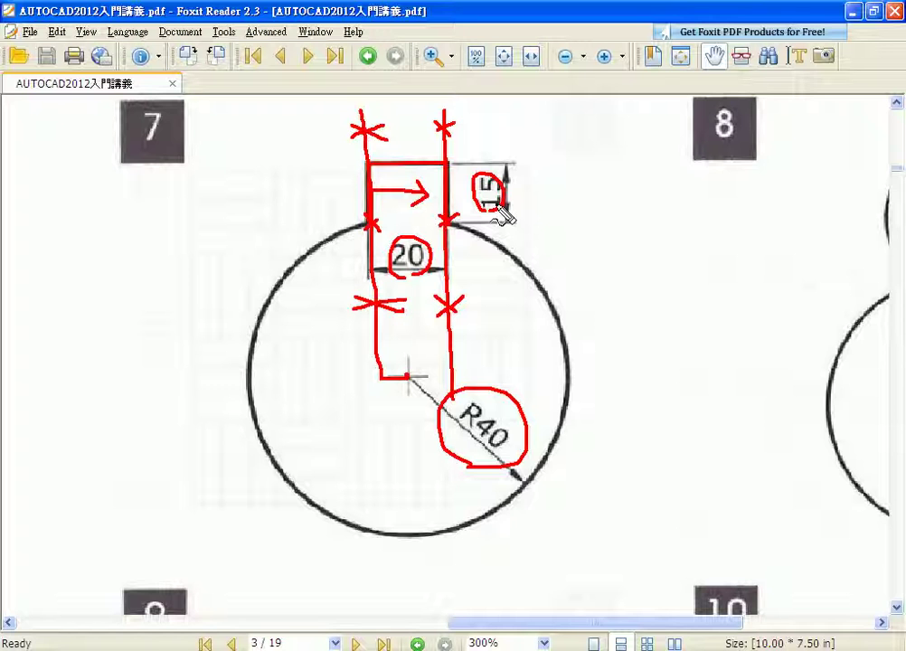
pyautogui.press('Escape')
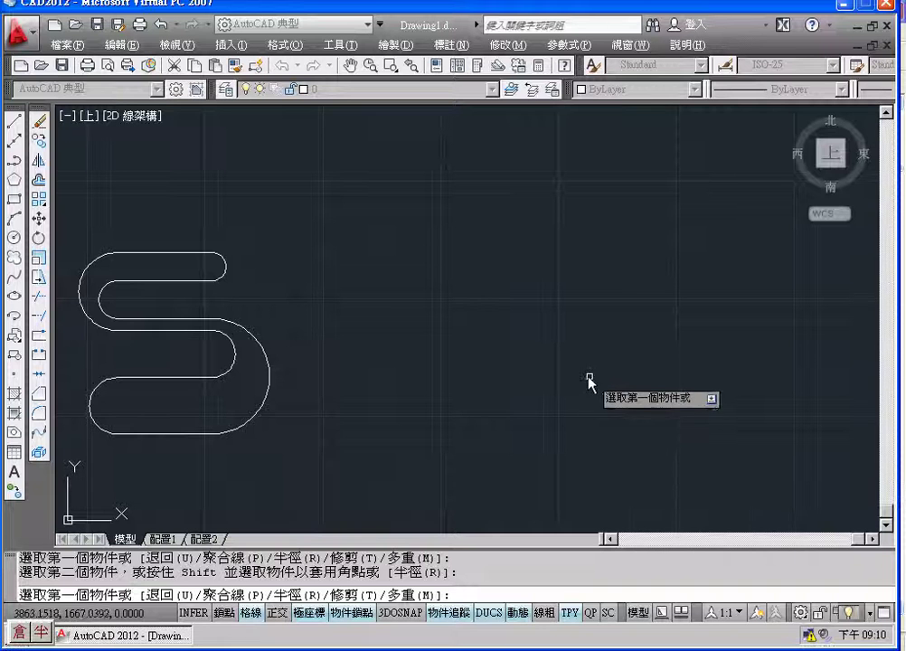
# Draw a radius-40 circle centred at an empty point in the drawing
pyautogui.scroll(2, 589, 380)
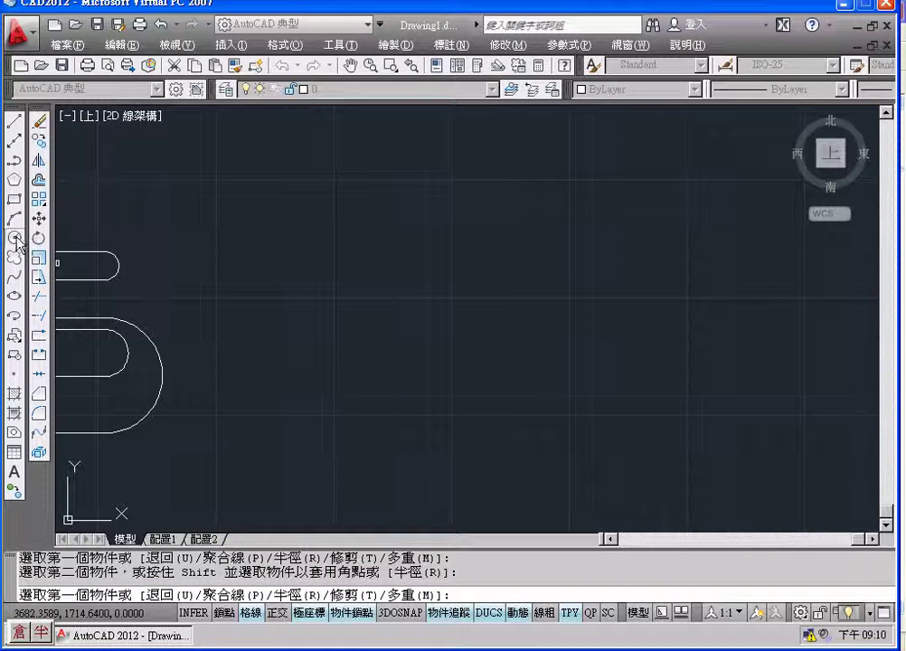
pyautogui.click(15, 238)
pyautogui.moveTo(408, 348); pyautogui.dragTo(348, 344, button='middle')
pyautogui.click(406, 319)
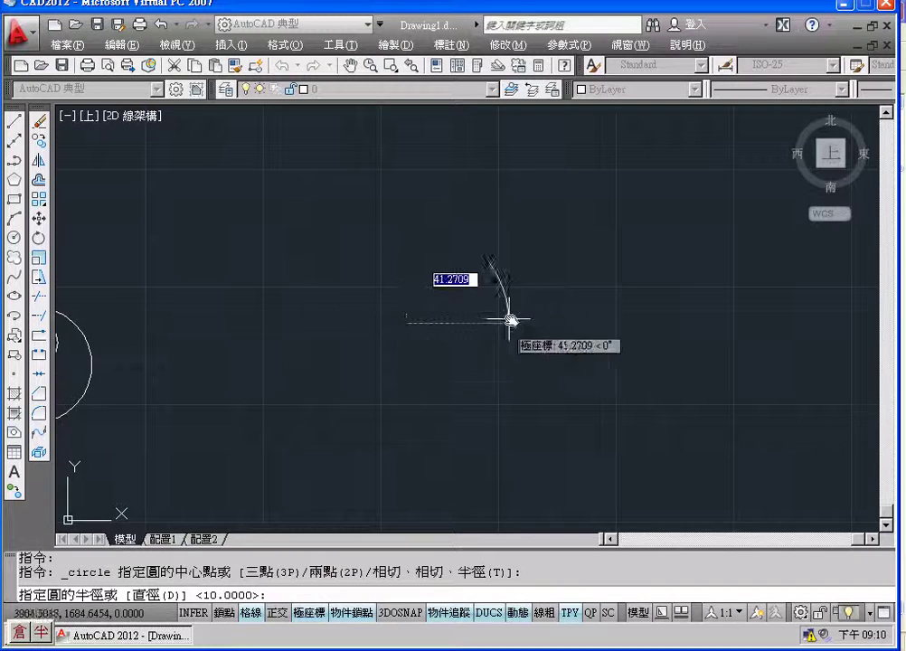
pyautogui.write('40')
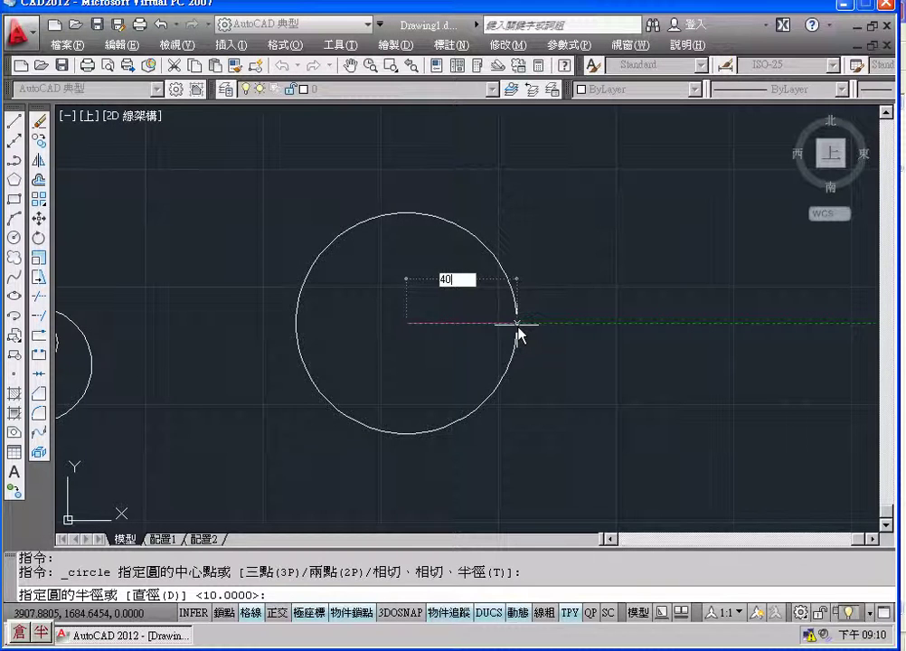
pyautogui.press('Return')
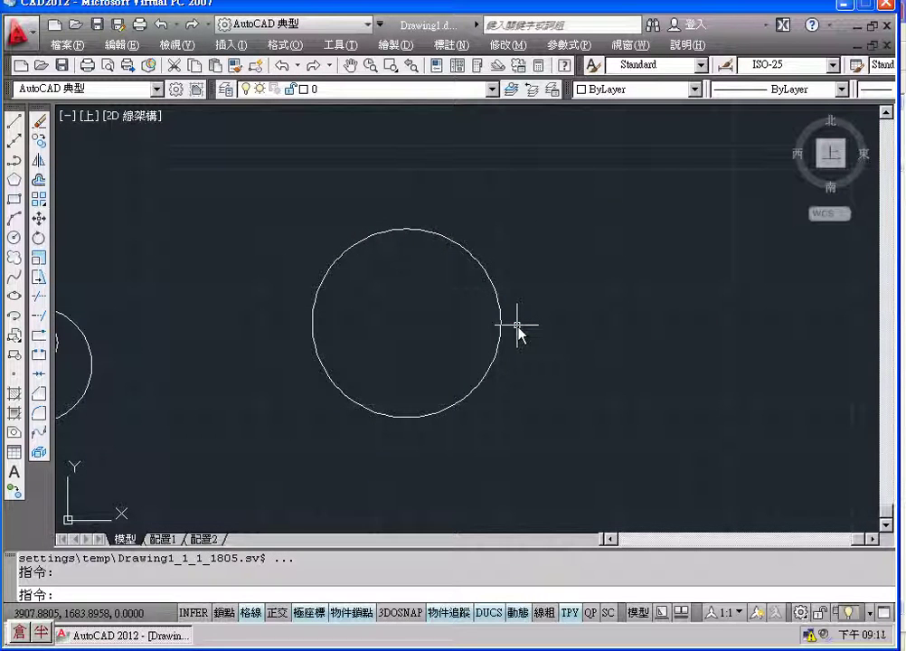
# Draw a vertical line starting 10 left of the circle centre and rising past the circle's top
pyautogui.moveTo(512, 305); pyautogui.dragTo(502, 329, button='middle')
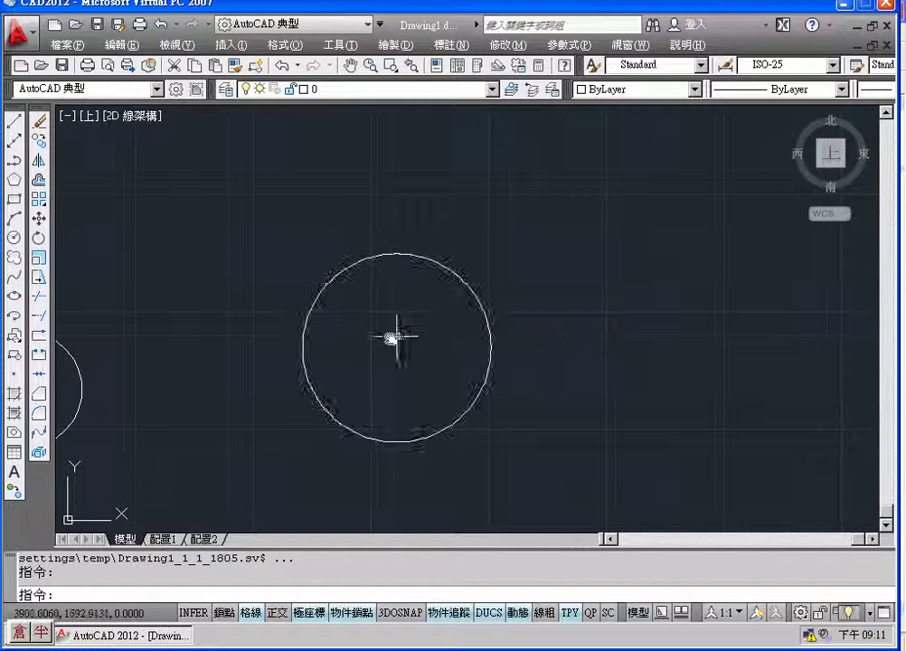
pyautogui.click(19, 125)
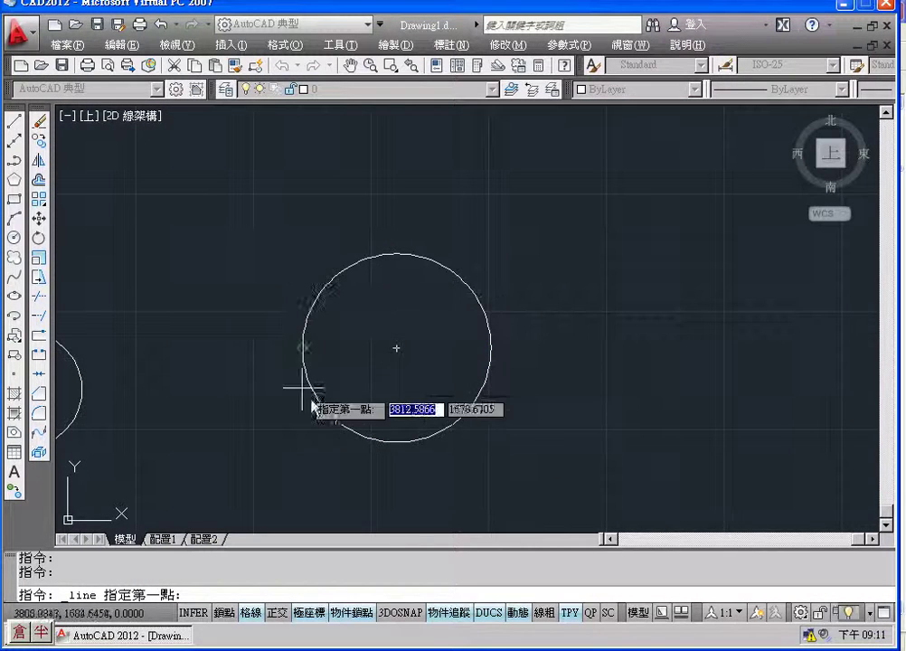
pyautogui.scroll(4, 398, 348)
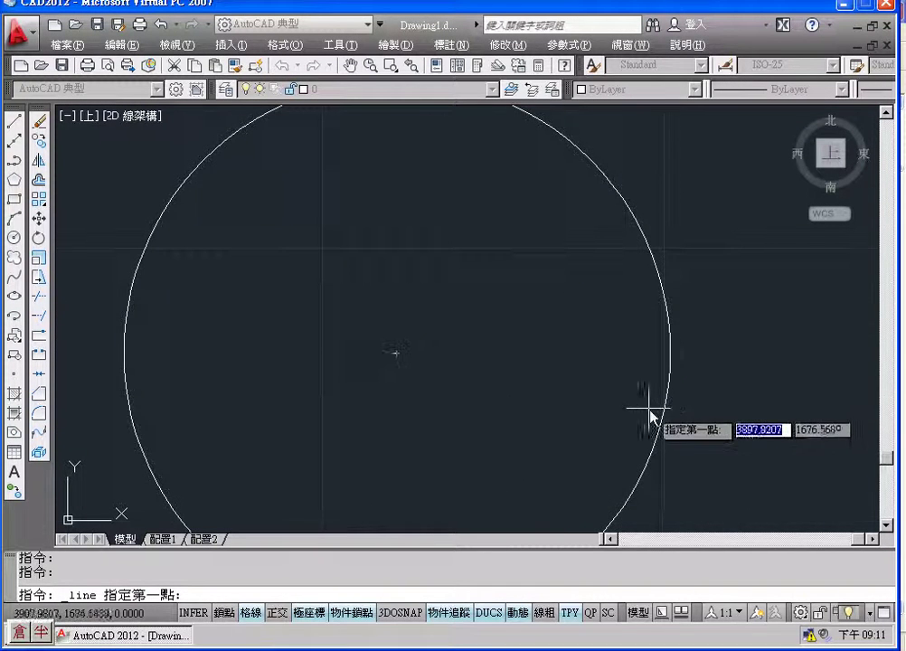
pyautogui.scroll(-2, 645, 406)
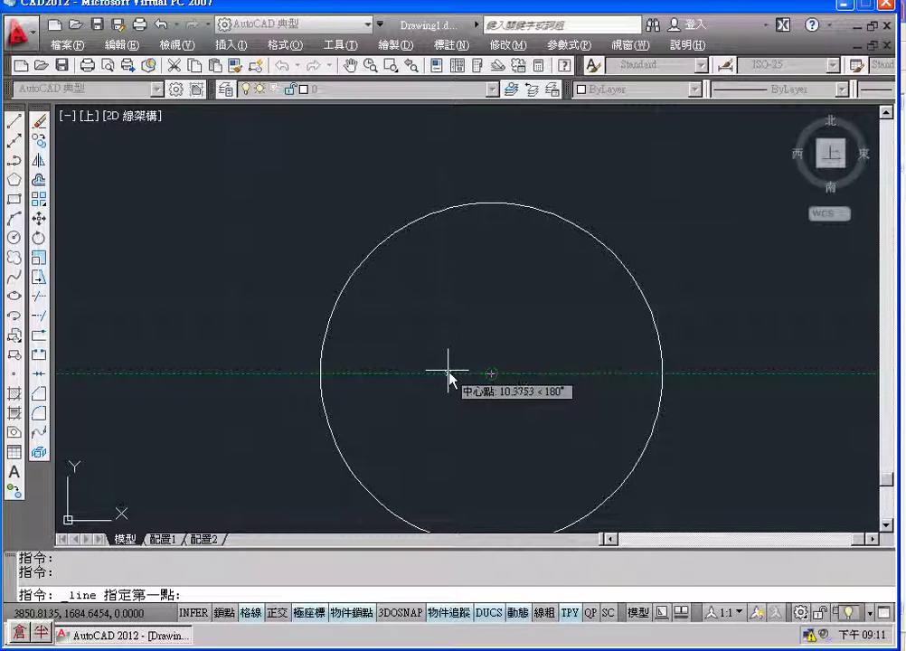
pyautogui.write('10')
pyautogui.press('Return')
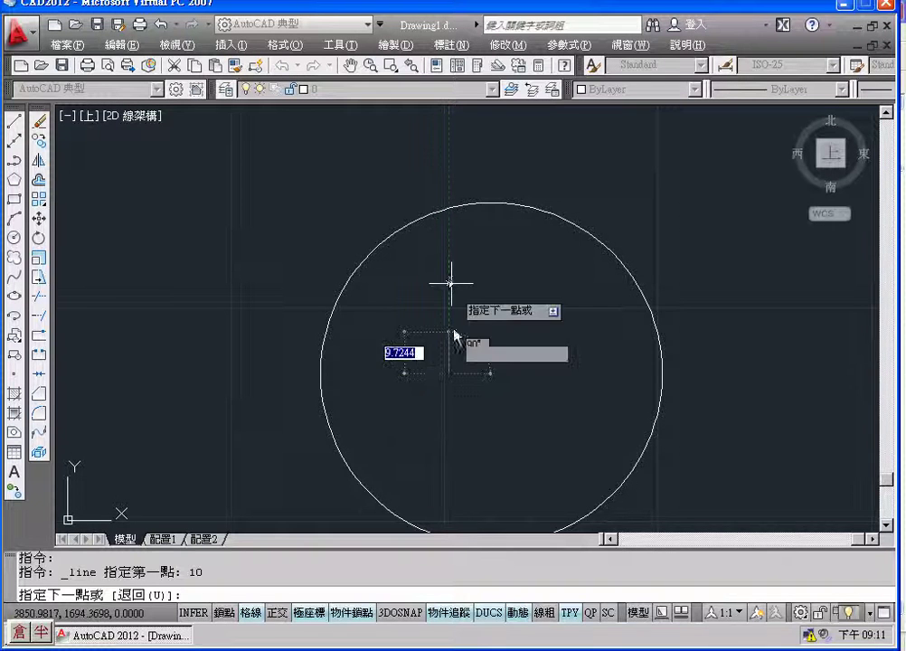
pyautogui.click(449, 145)
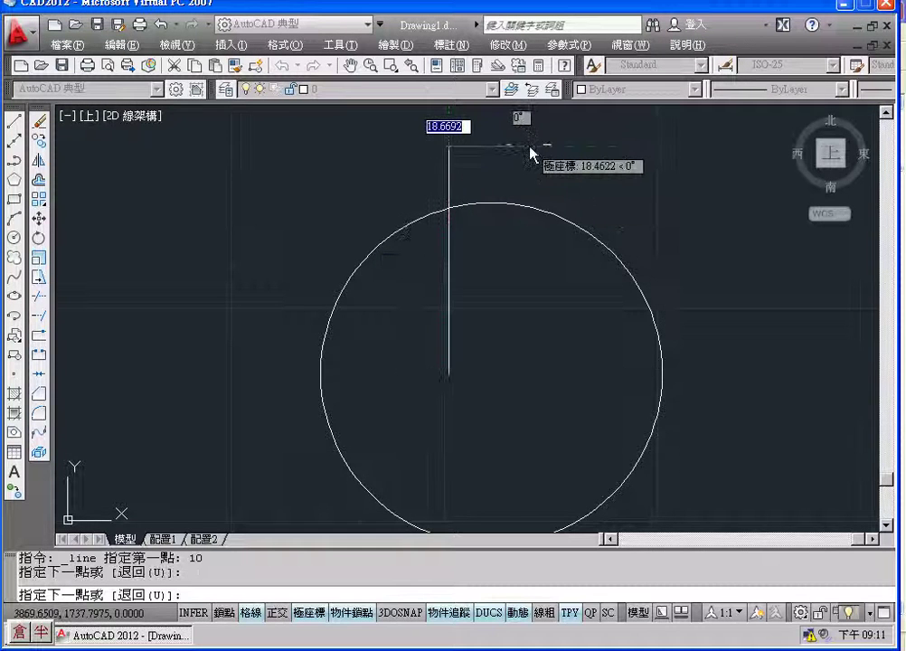
pyautogui.press('Return')
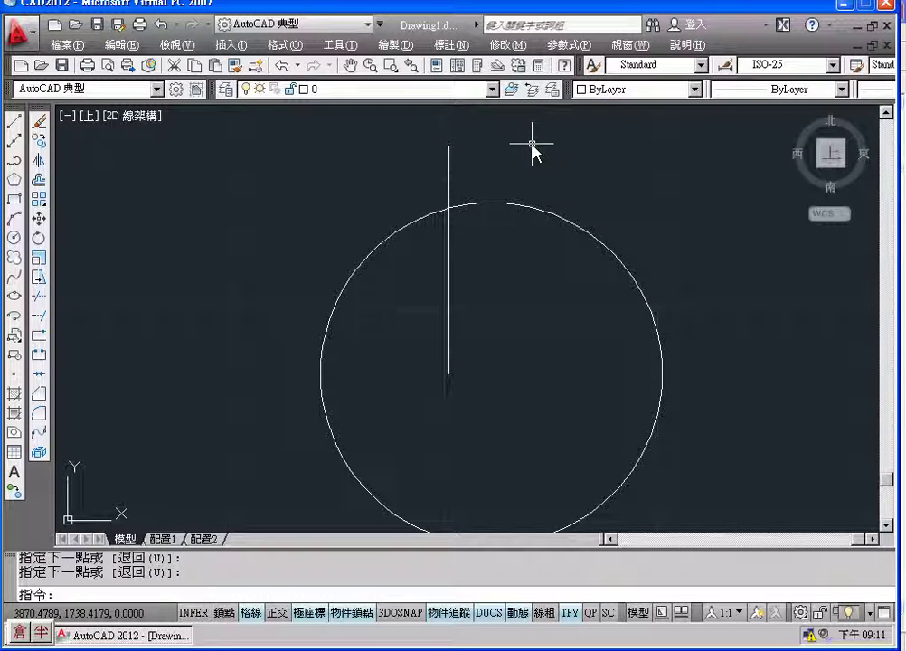
# Offset the vertical line 20 units to the right to make a parallel copy
pyautogui.click(38, 181)
pyautogui.write('20')
pyautogui.press('Return')
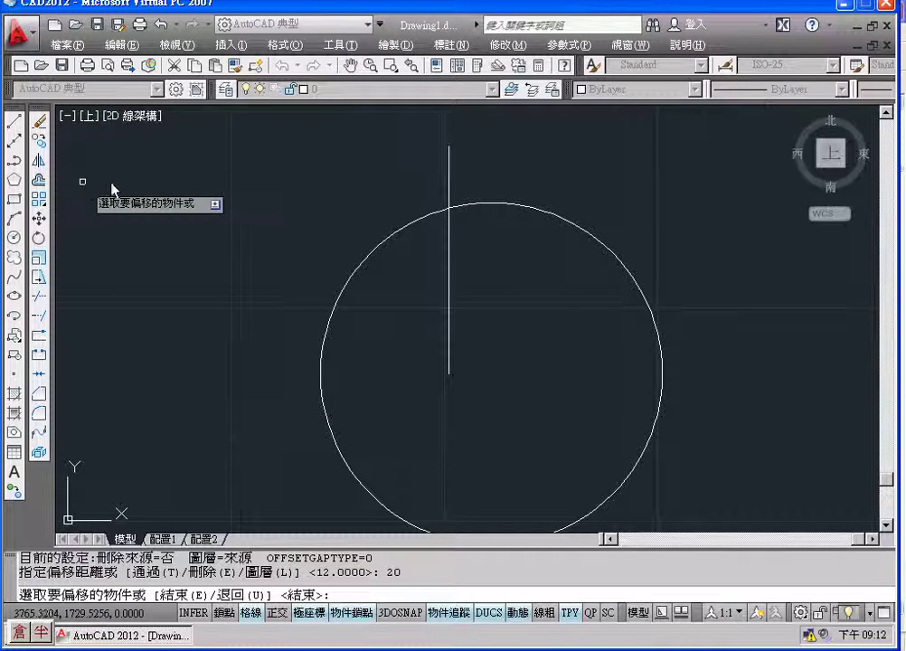
pyautogui.click(450, 187)
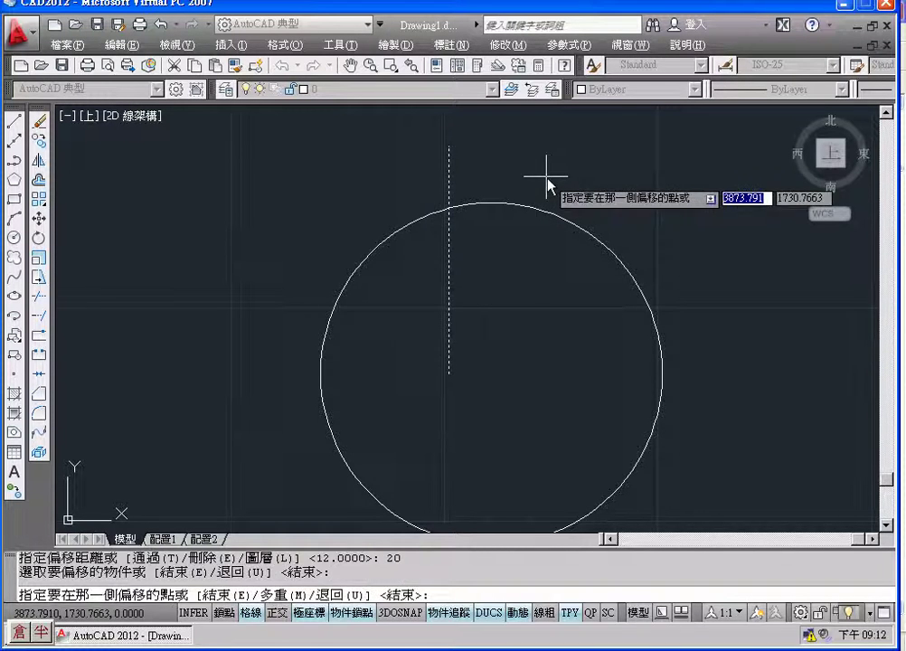
pyautogui.click(547, 179)
pyautogui.moveTo(602, 197); pyautogui.dragTo(538, 242, button='middle')
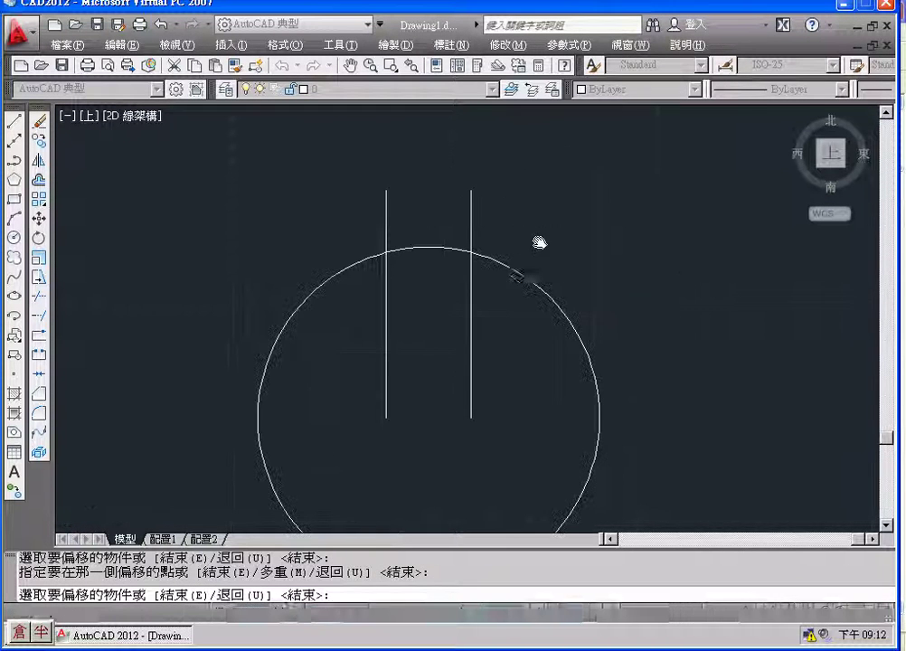
pyautogui.click(14, 120)
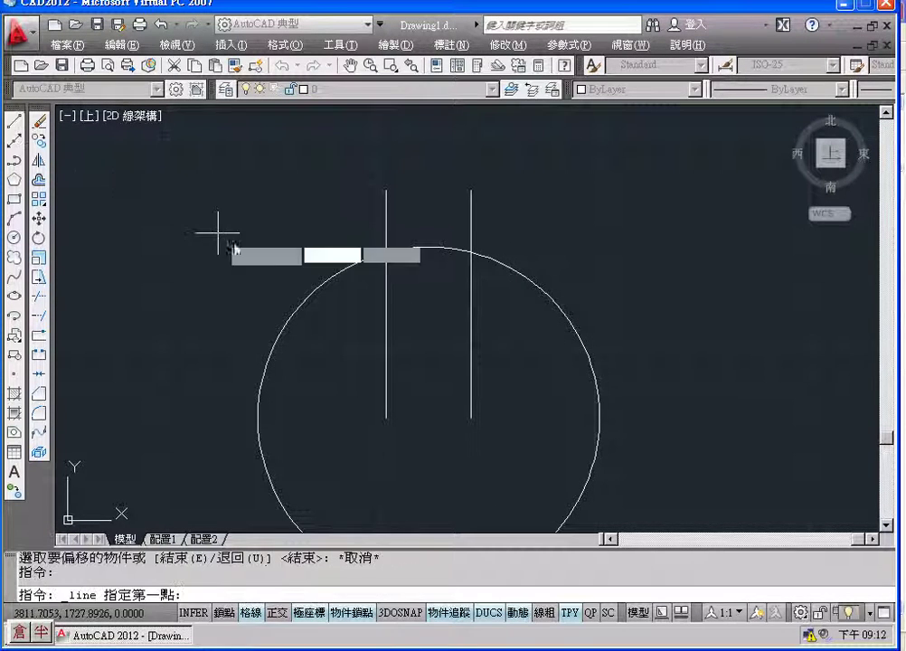
# From the right line's circle intersection, draw lines 15 up, 20 left, then down to the circle
pyautogui.click(470, 253)
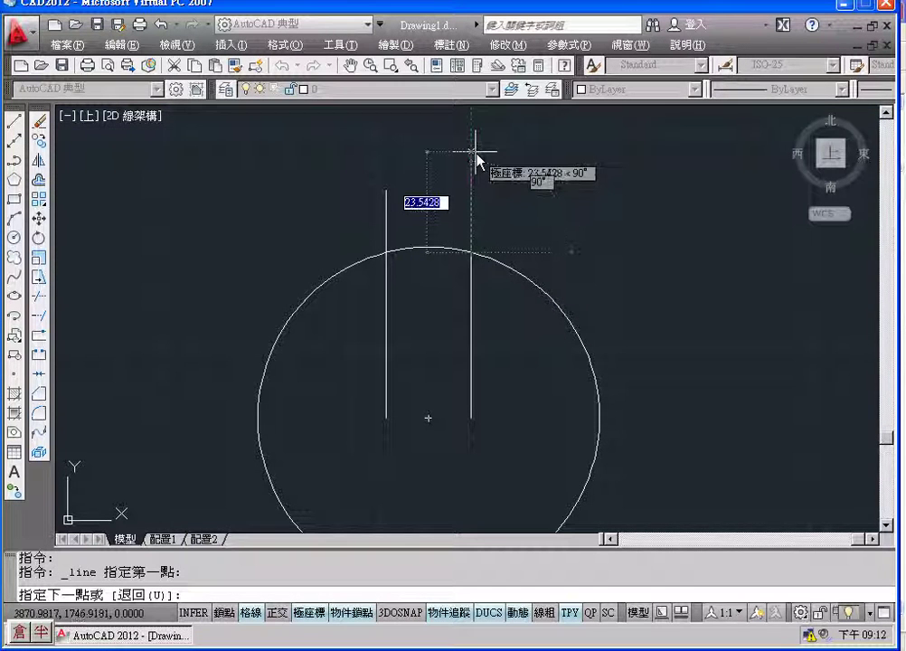
pyautogui.write('15')
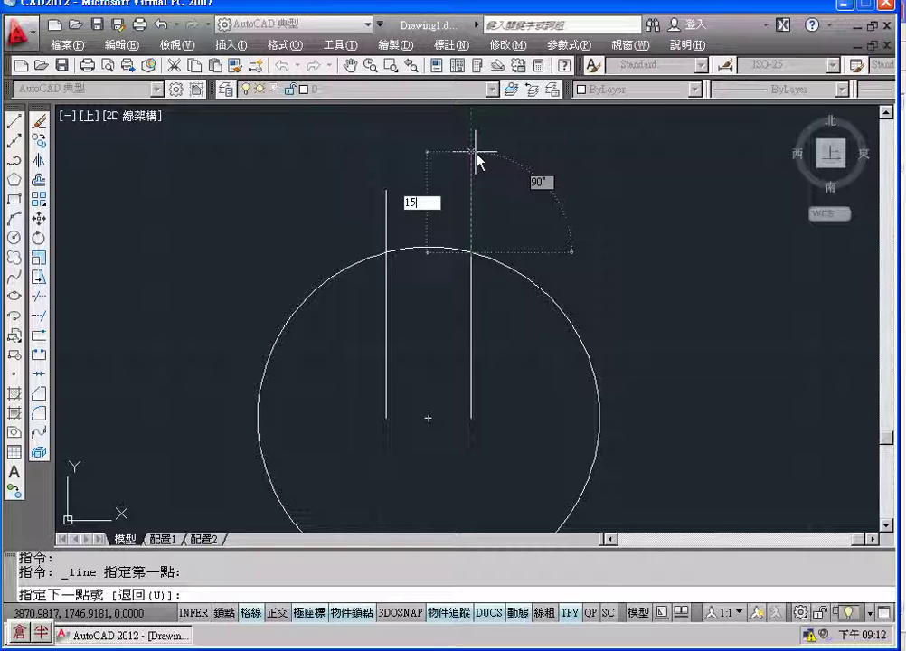
pyautogui.press('Return')
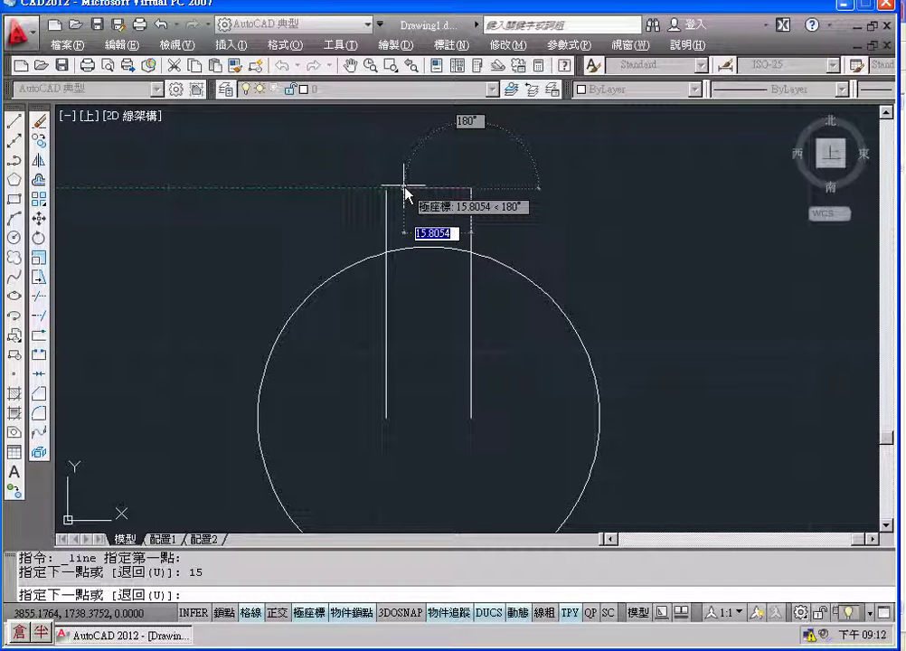
pyautogui.write('20')
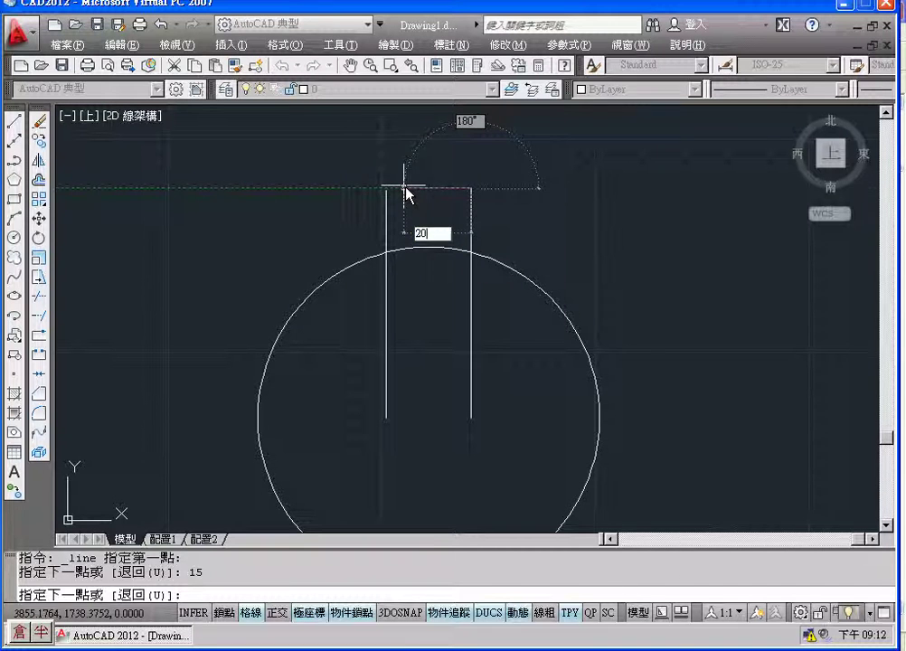
pyautogui.press('Return')
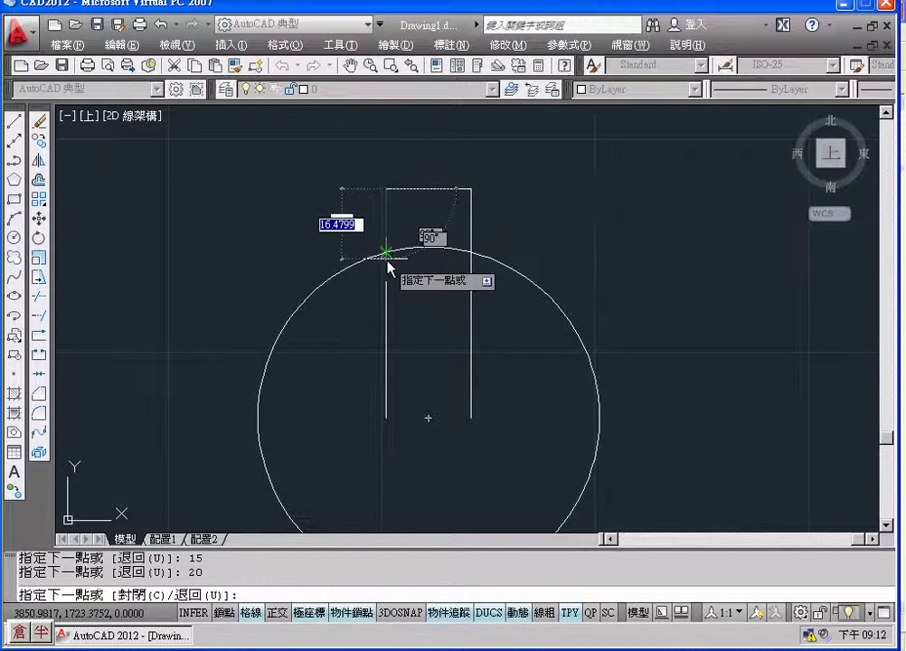
pyautogui.click(387, 261)
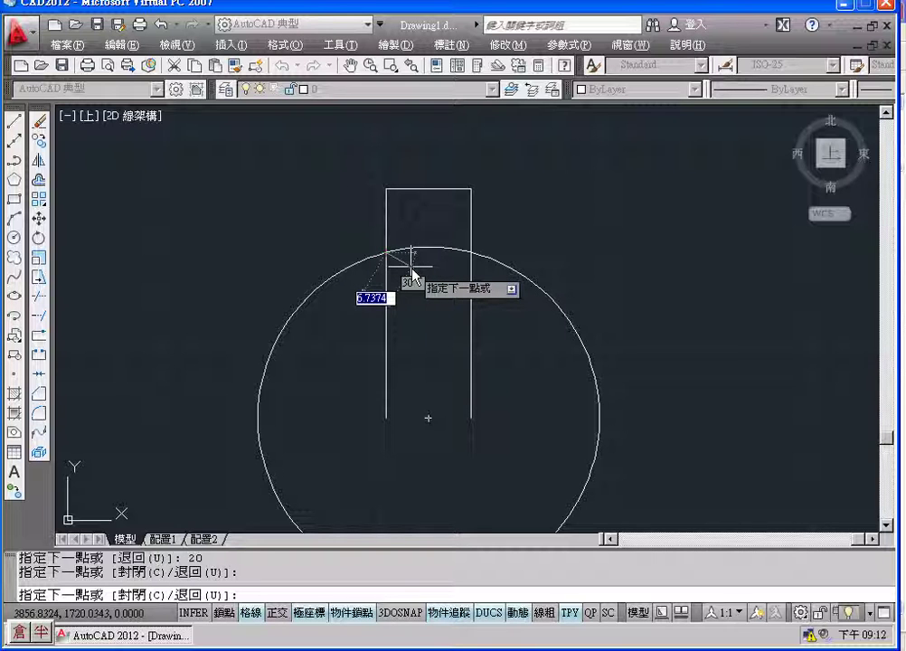
pyautogui.press('Return')
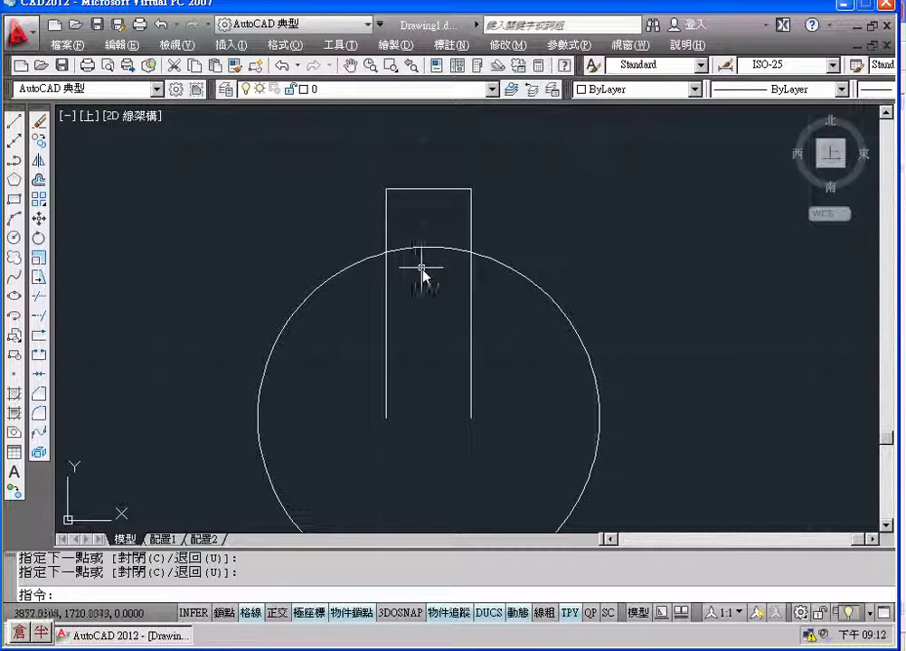
# Erase both long vertical construction lines, leaving the tab outline above the circle
pyautogui.click(471, 325)
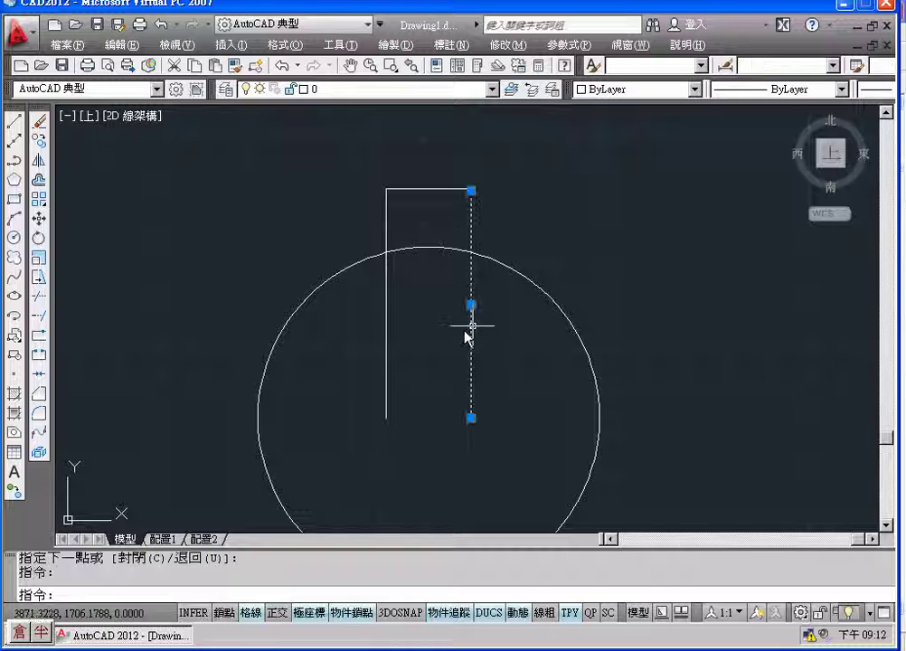
pyautogui.click(387, 343)
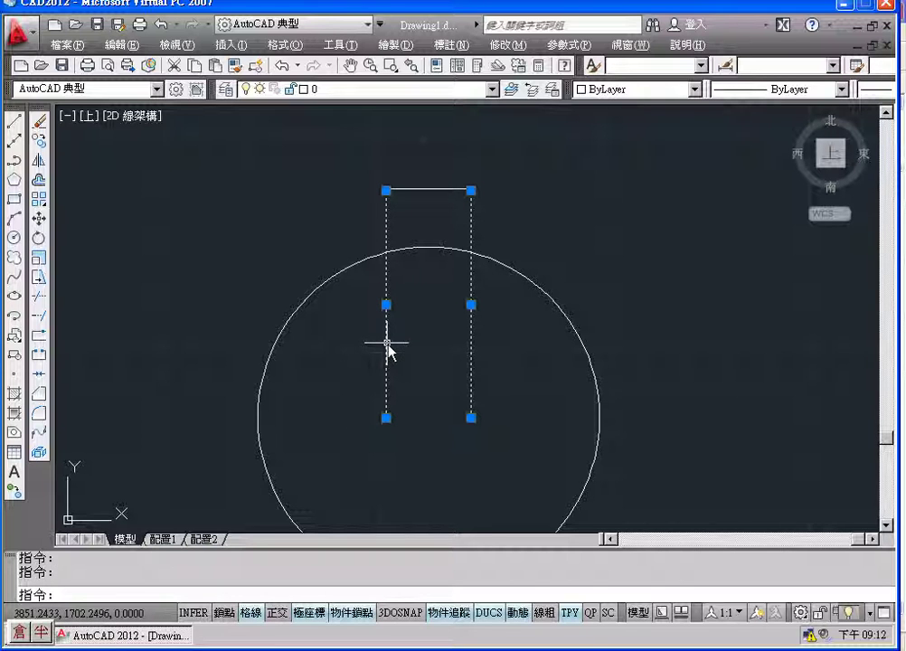
pyautogui.click(40, 124)
pyautogui.scroll(-2, 154, 262)
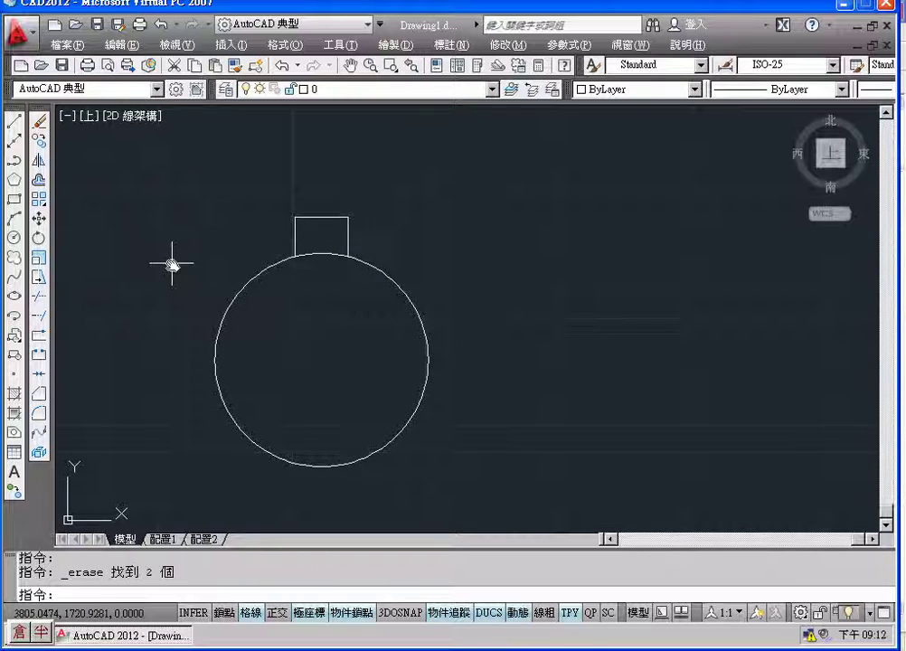
pyautogui.moveTo(172, 258); pyautogui.dragTo(235, 217, button='middle')
pyautogui.moveTo(244, 215); pyautogui.dragTo(253, 214, button='middle')
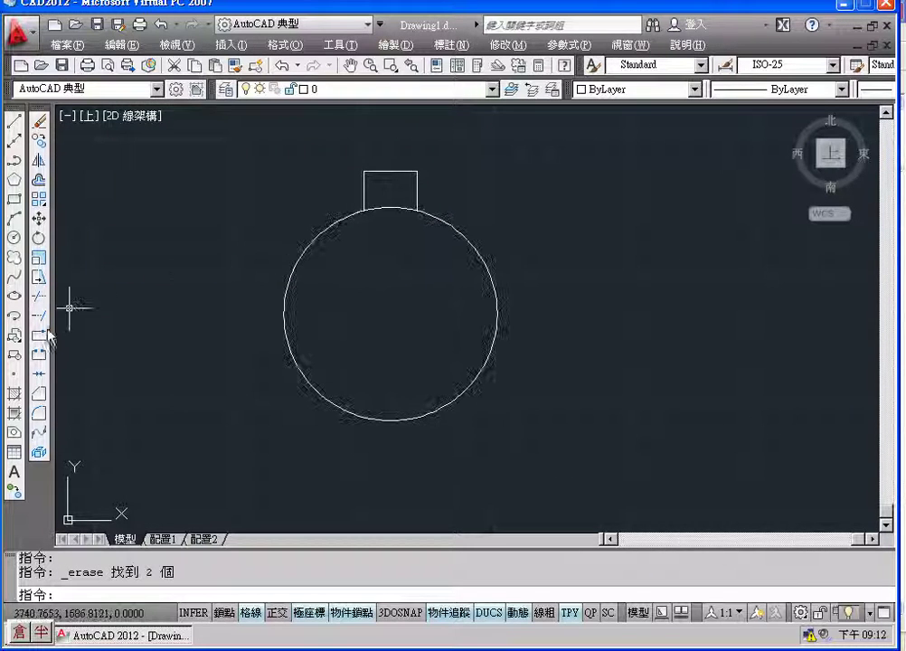
# Trim the circle's arc between the tab edges with TR, using all objects as cutting edges
pyautogui.write('tr')
pyautogui.press('Return')
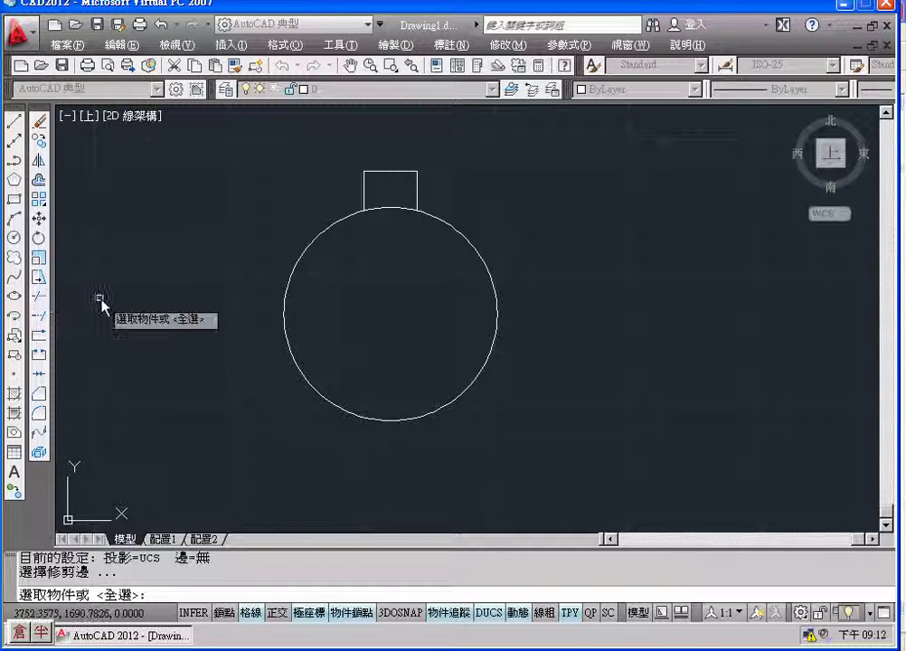
pyautogui.press('Return')
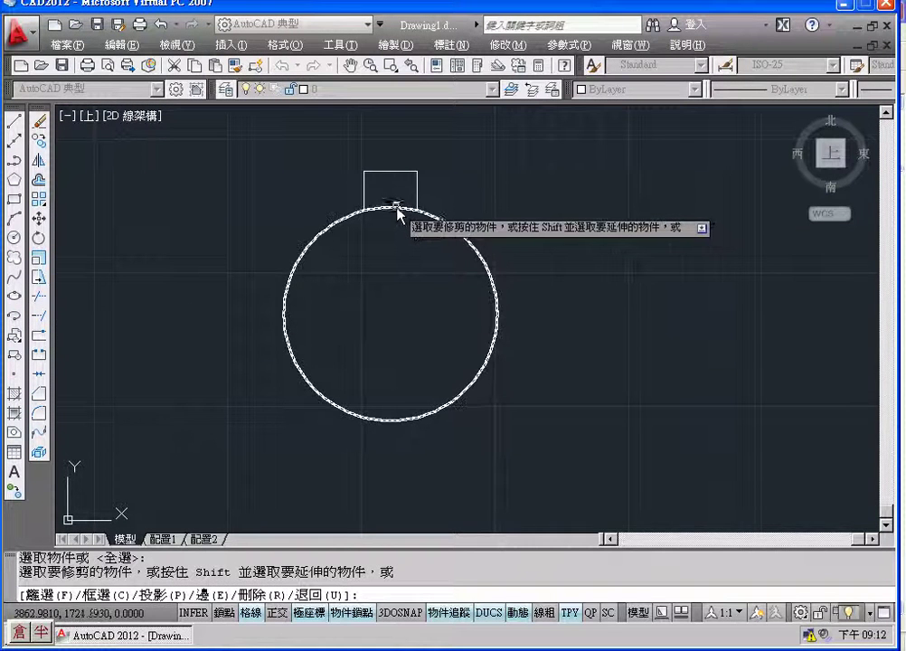
pyautogui.click(399, 209)
pyautogui.scroll(-2, 418, 262)
pyautogui.moveTo(419, 267); pyautogui.dragTo(398, 283, button='middle')
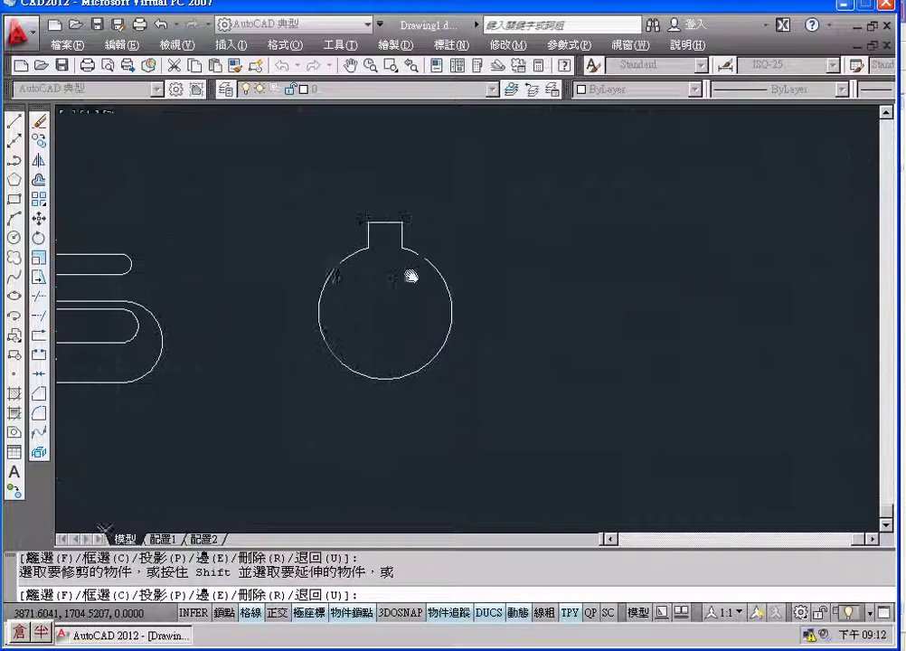